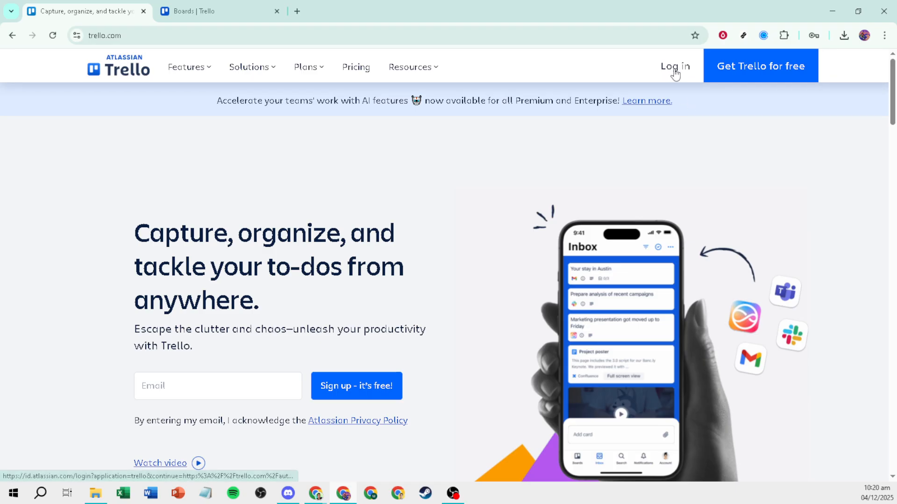
Step: Create a board titled Team Task in the Team Projects workspace with its visibility set to Private
key(ctrl+Tab)
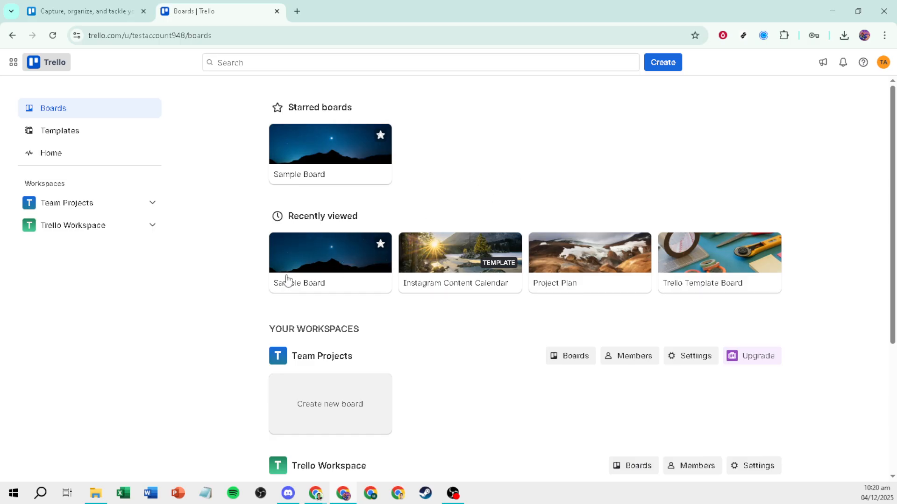
click(321, 413)
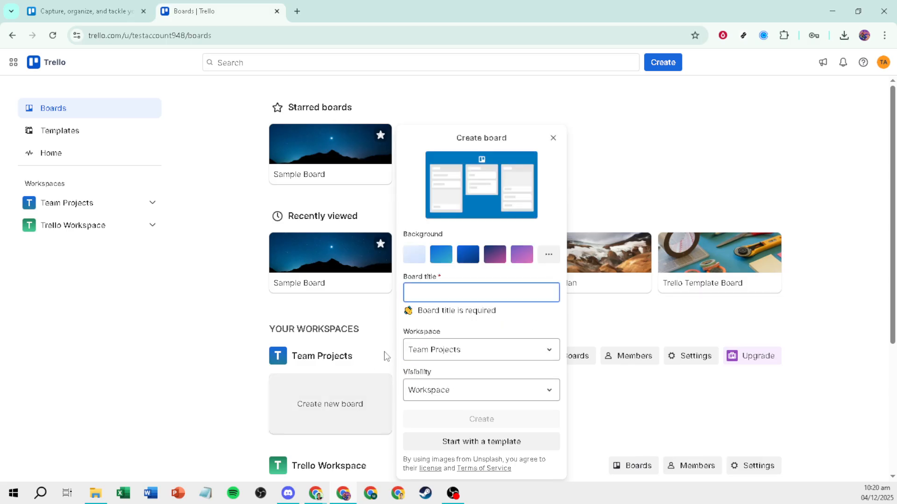
click(434, 291)
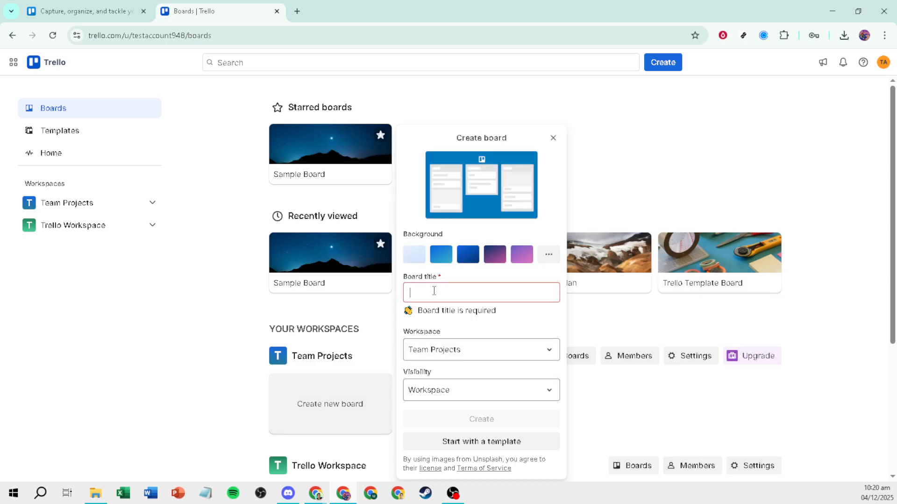
text(Team)
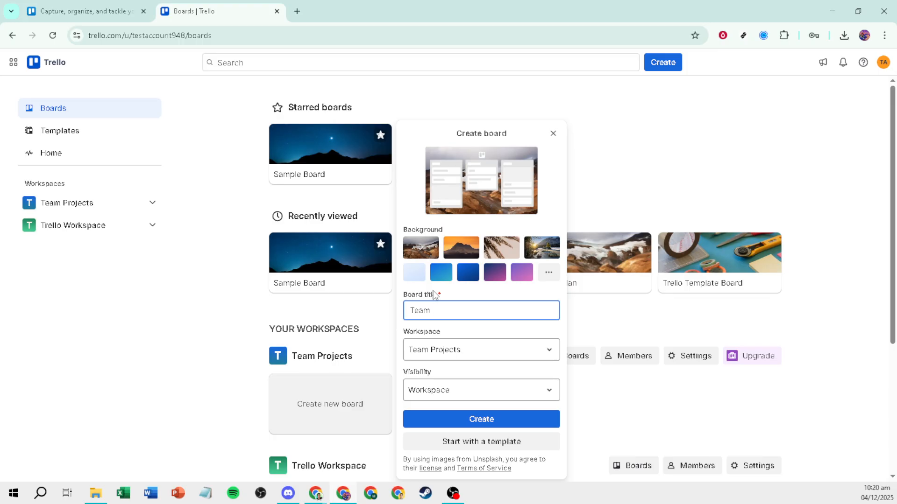
text(Task)
click(469, 357)
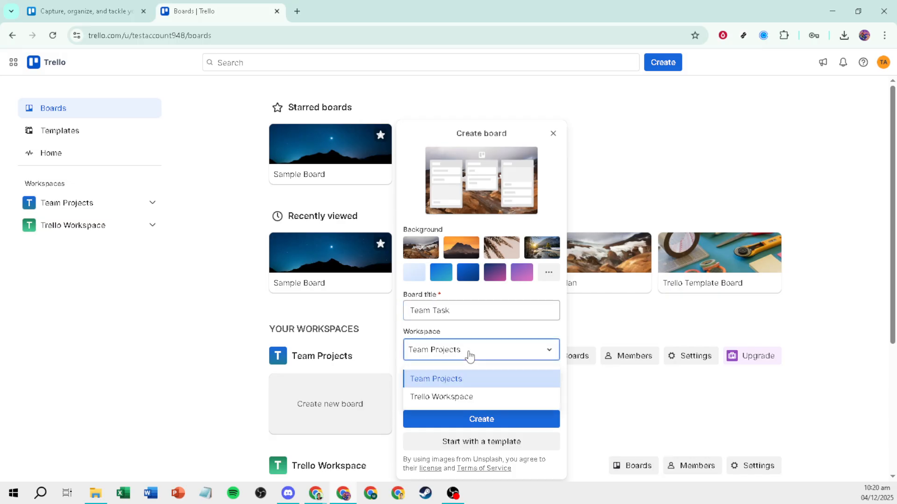
click(471, 383)
click(470, 392)
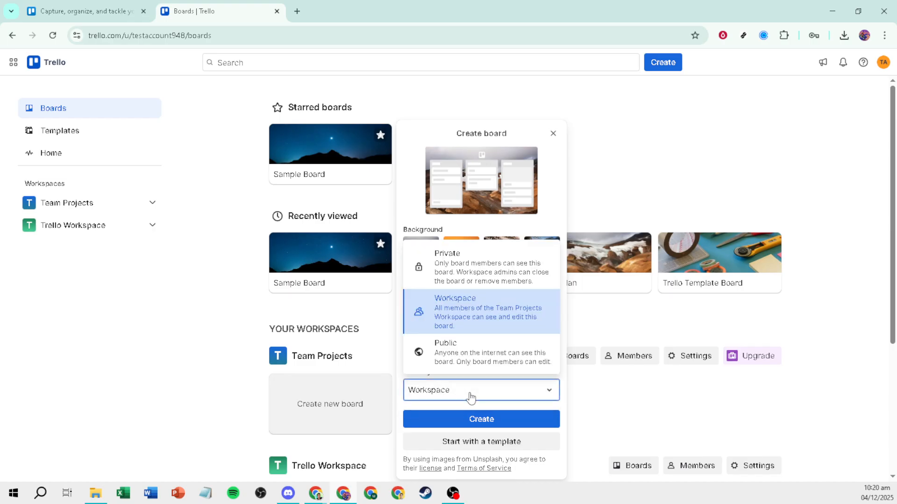
click(466, 281)
click(469, 419)
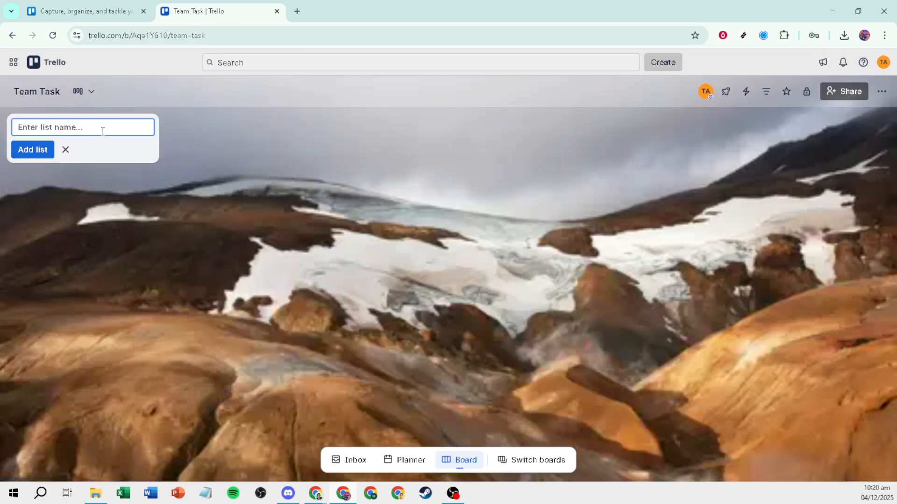
Step: Add three lists named To Do, Doing and Done to the Team Task board
text(To)
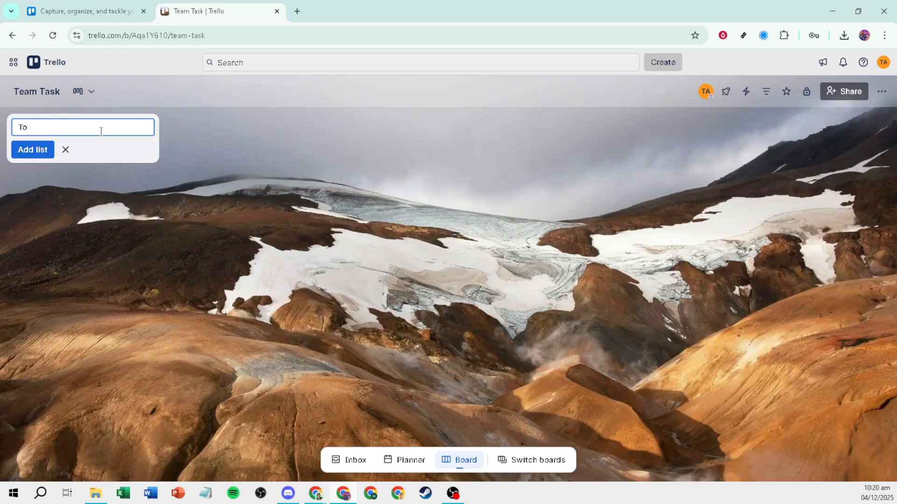
text( Do)
key(Return)
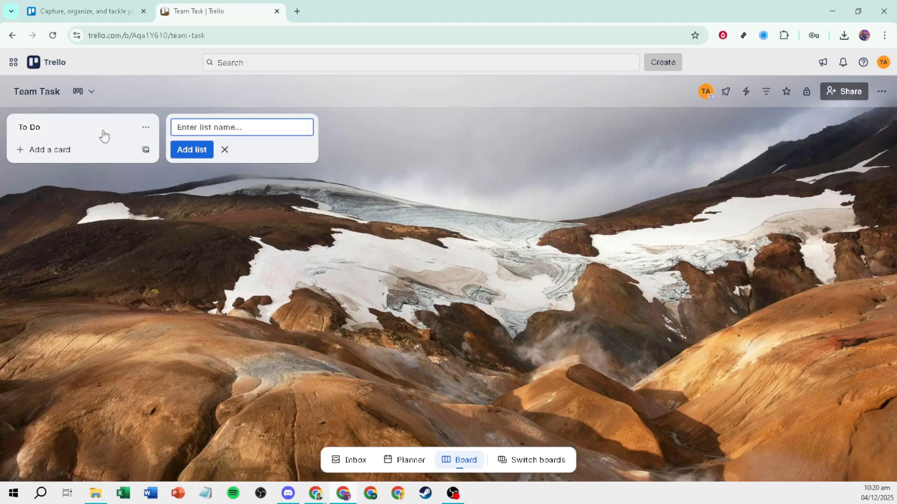
text(Doing)
key(Return)
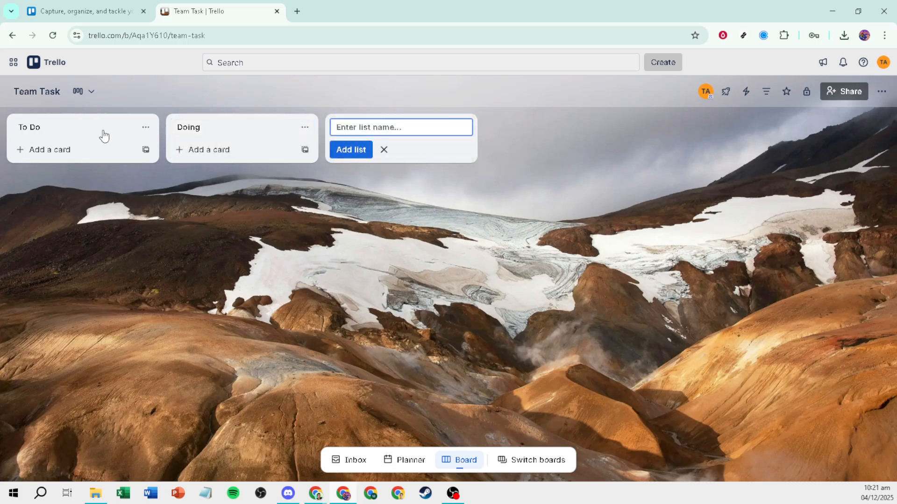
text(Done)
key(Return)
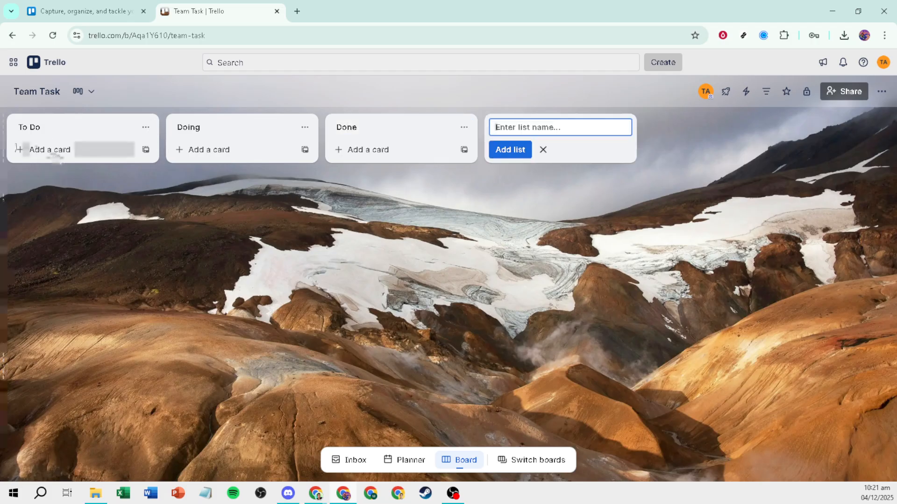
Step: Add a card titled Task 1 to the To Do list
click(52, 152)
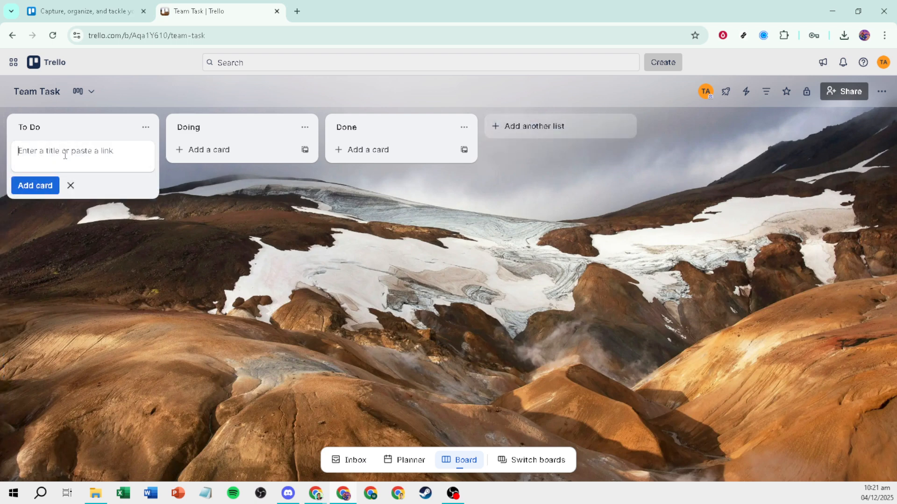
text(Task 1)
key(Return)
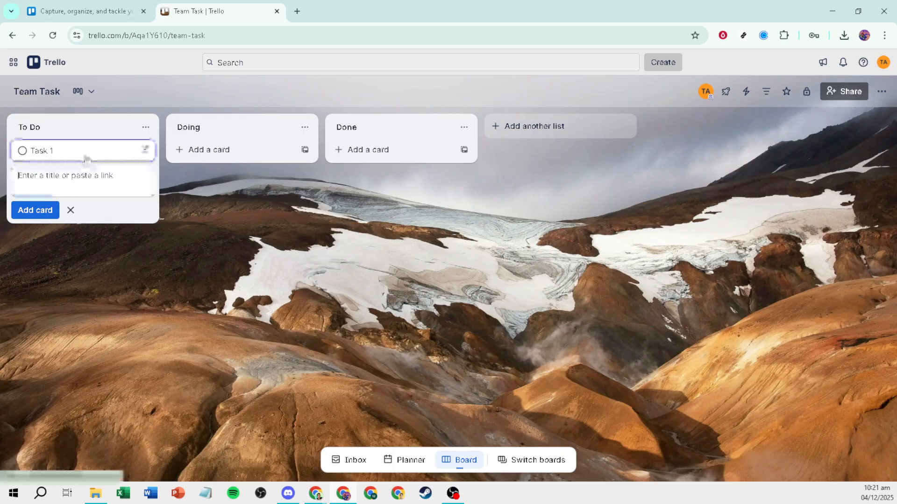
Step: Open the Task 1 card and enter the description "Task 1 for teams"
click(86, 157)
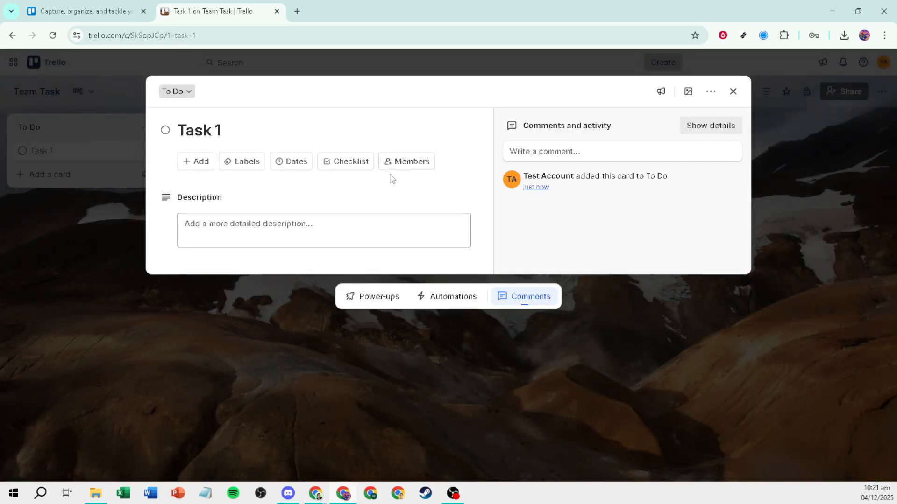
click(267, 230)
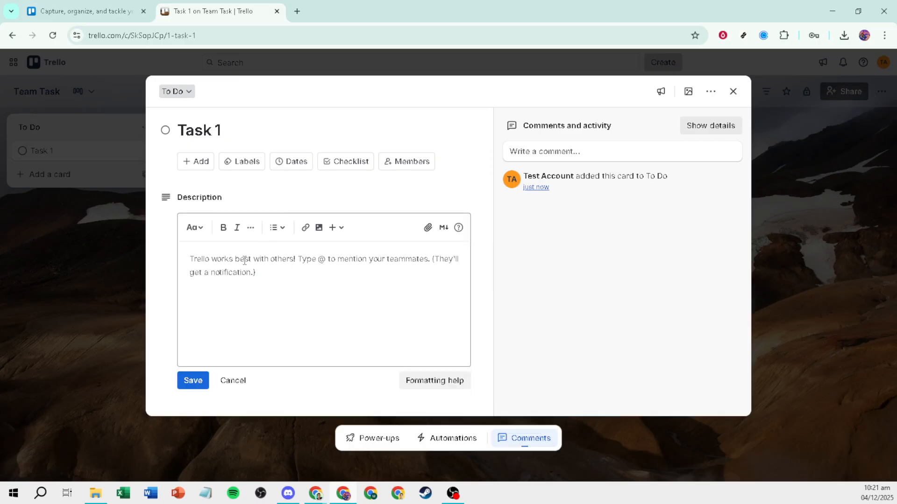
click(191, 260)
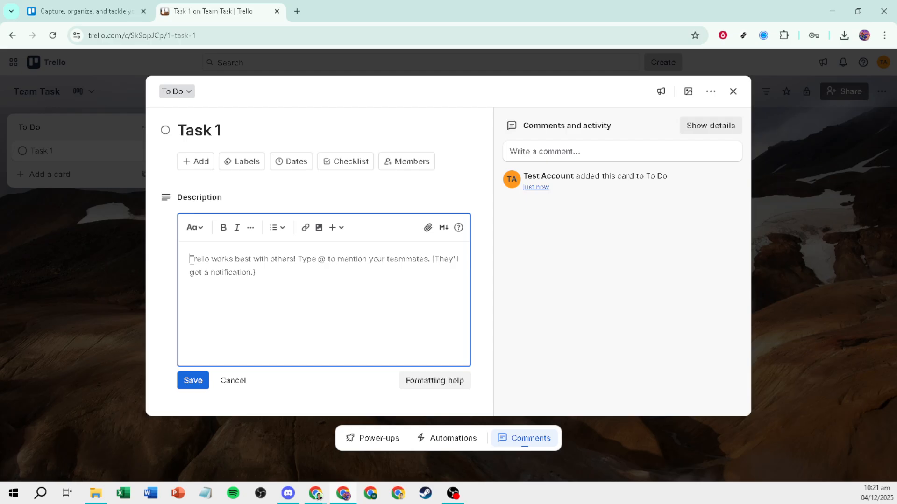
text(Tas)
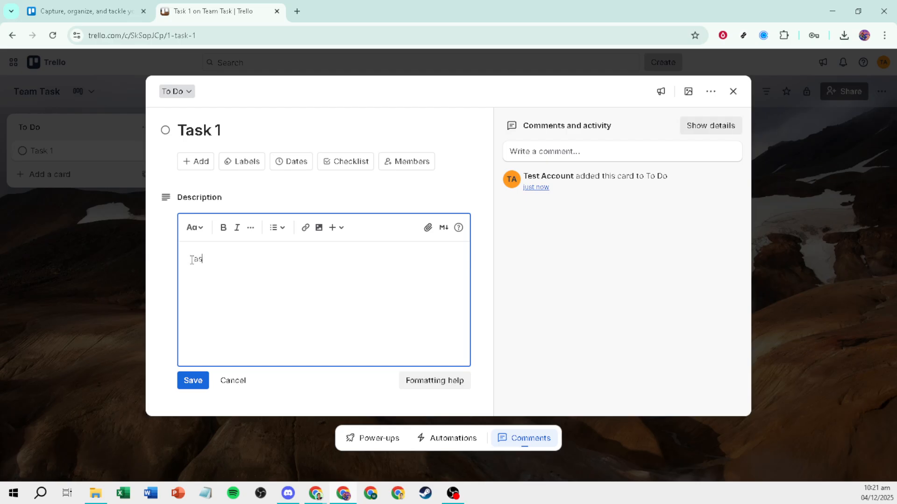
text(k )
text(2)
text( fo)
text(r teams)
Step: Add a checklist titled Checklist 1 to the Task 1 card
click(354, 168)
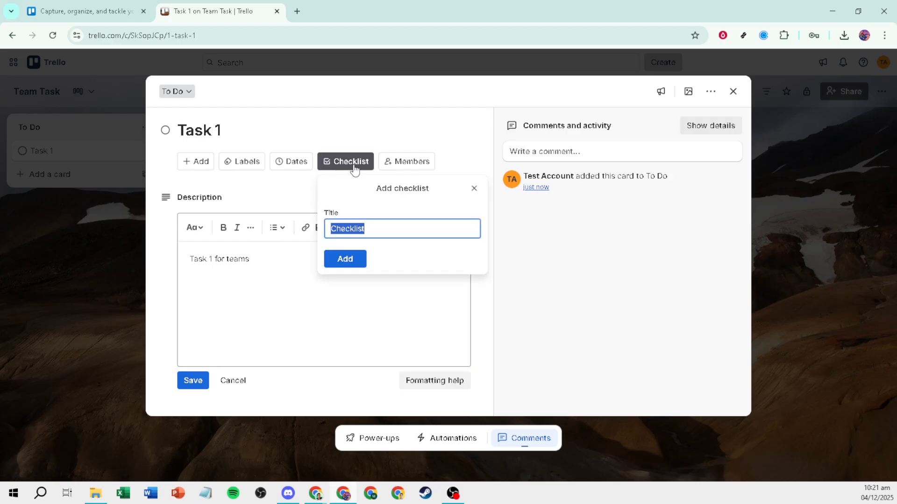
click(373, 228)
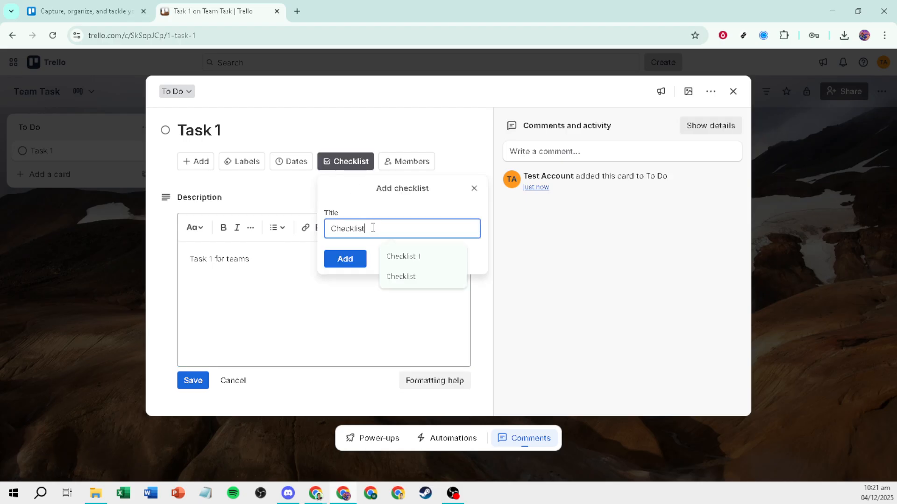
click(404, 256)
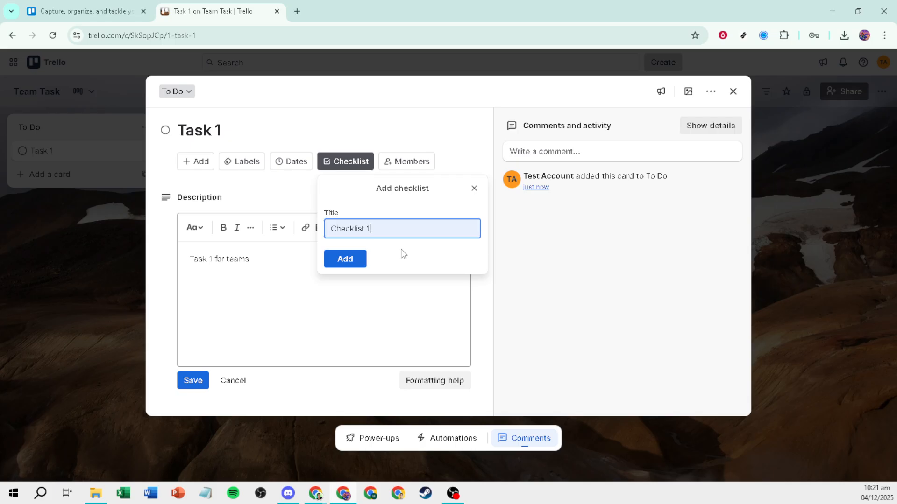
key(Return)
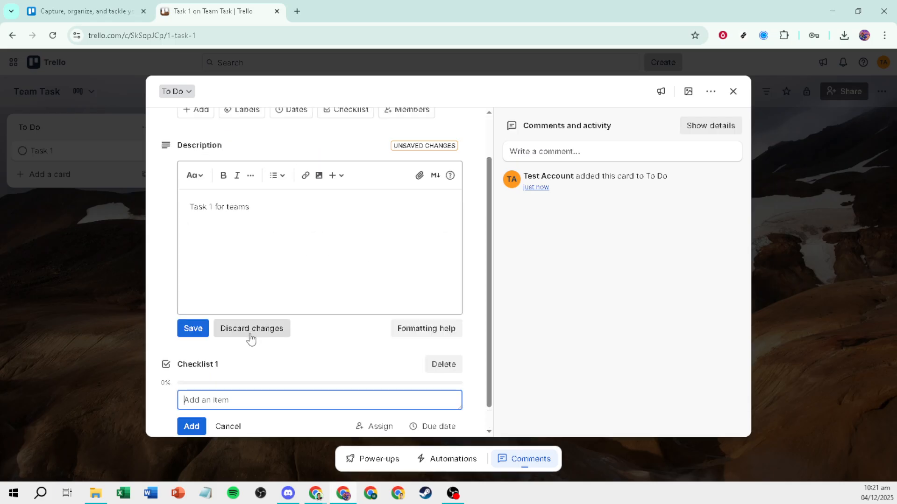
Step: Add the items "list 1" and "list 2" to Checklist 1
scroll(229, 353, down, 1)
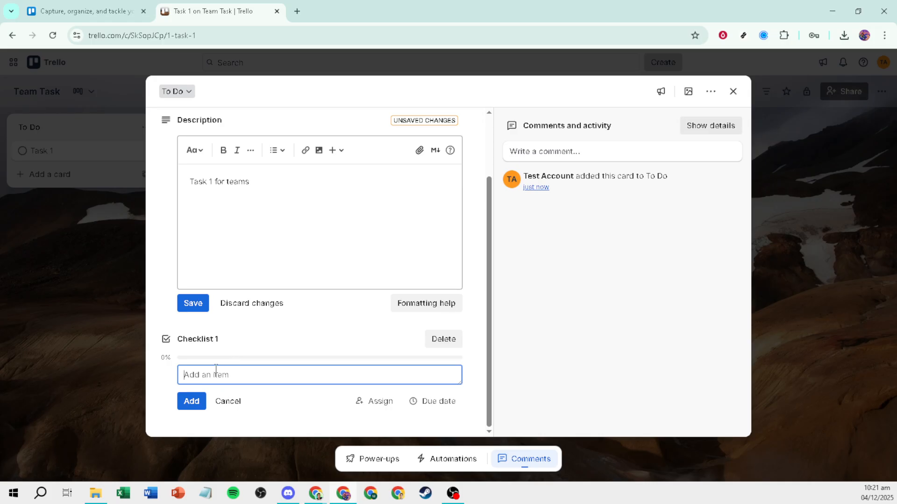
text(Iist)
text( 1)
click(204, 403)
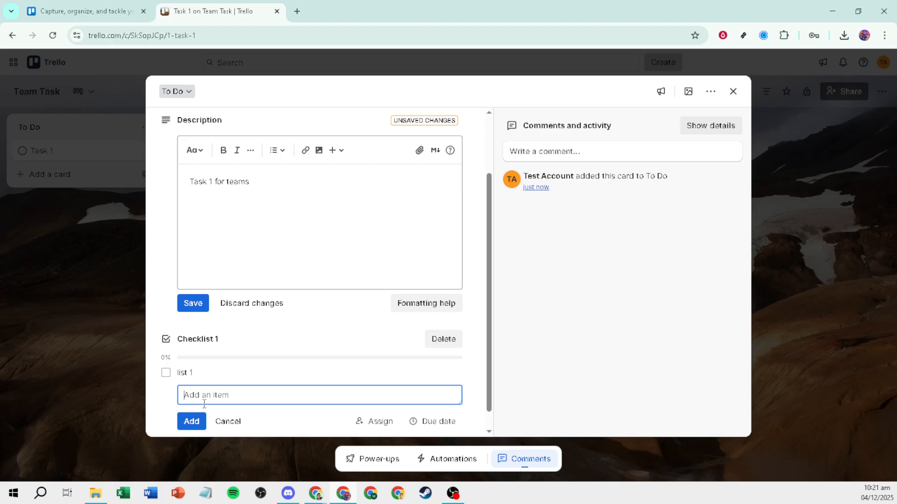
text(list)
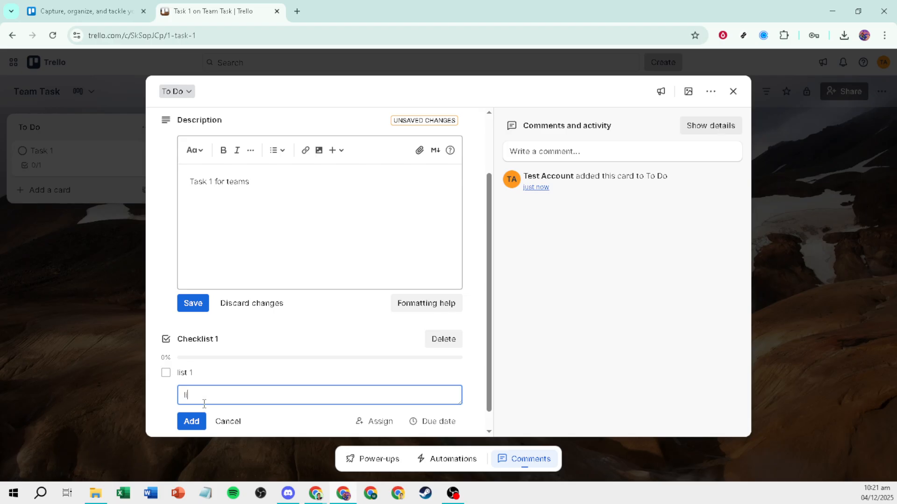
text( 2)
click(192, 421)
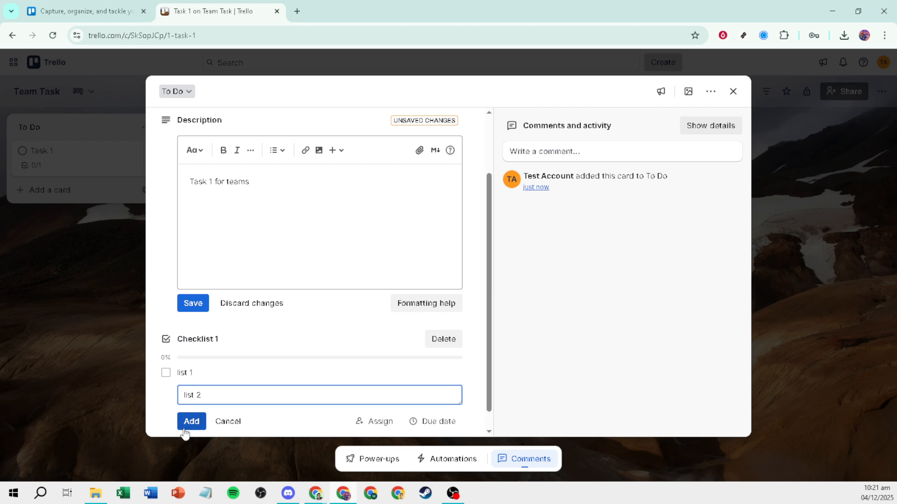
Step: Assign the only listed board member to the Task 1 card
click(247, 232)
scroll(264, 260, up, 2)
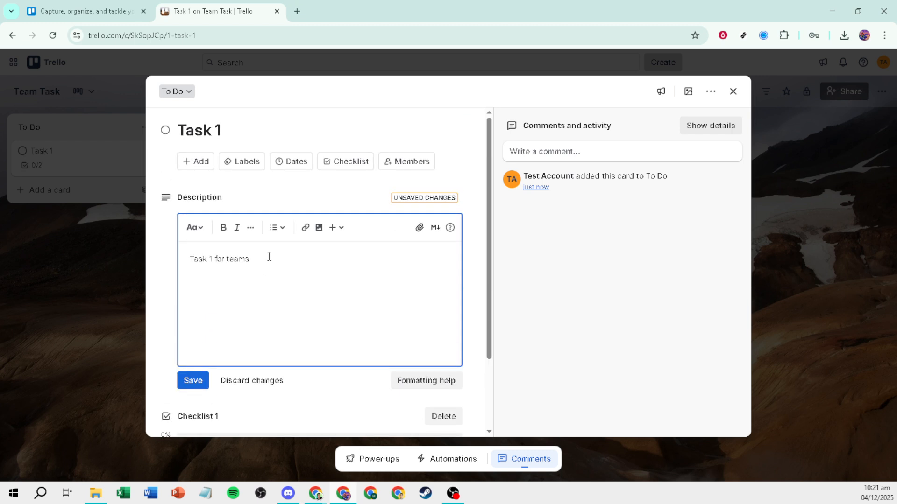
click(402, 166)
click(406, 255)
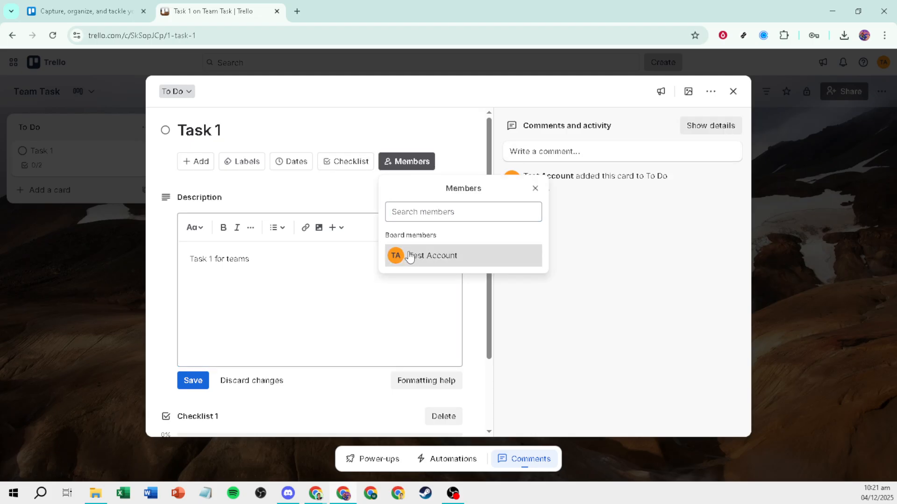
Step: View the date options of the Task 1 card and apply the red label to it
click(291, 162)
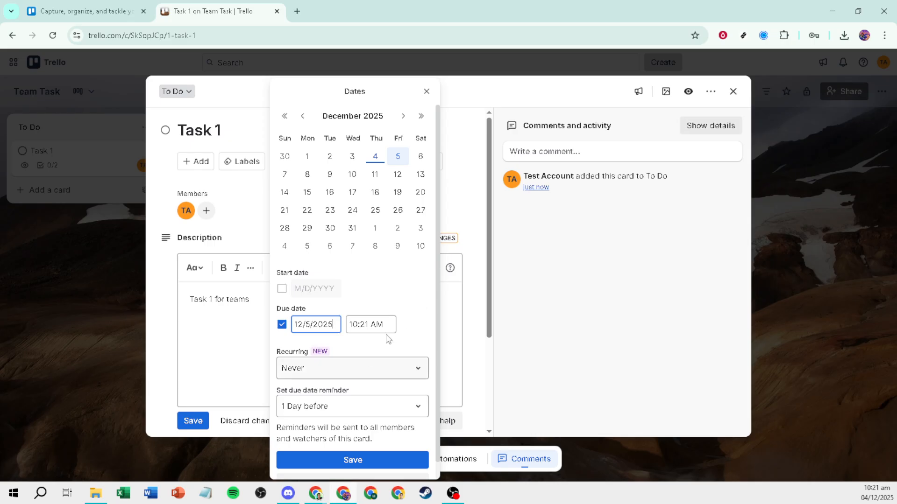
click(471, 302)
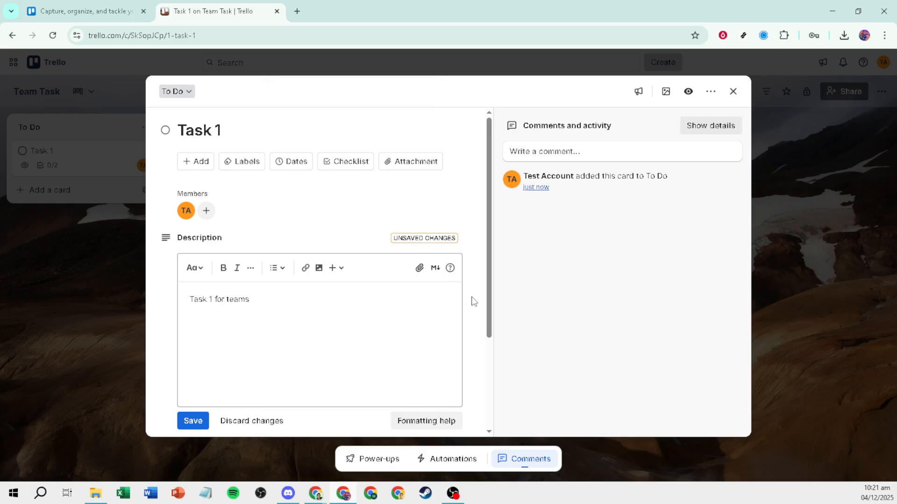
click(243, 165)
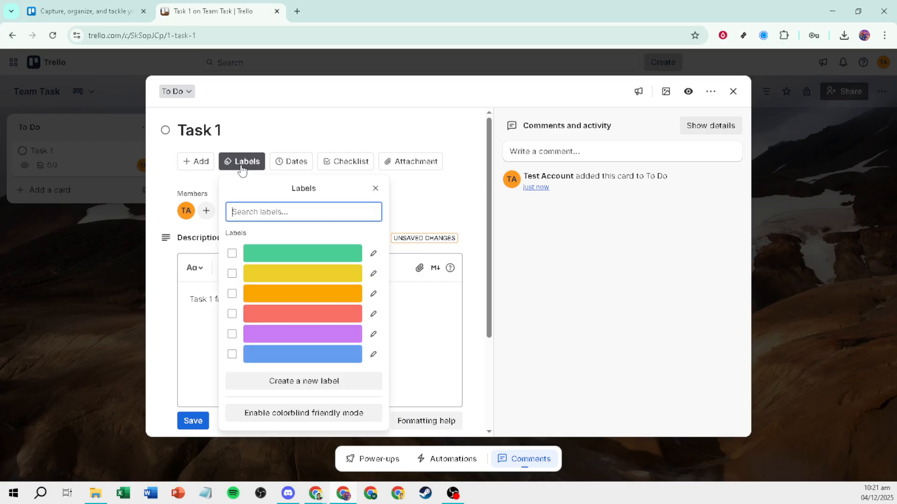
click(279, 315)
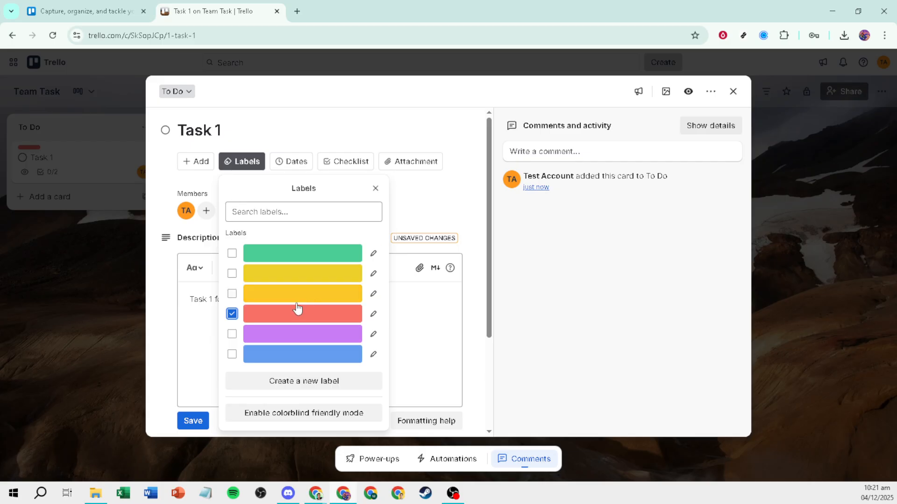
click(452, 216)
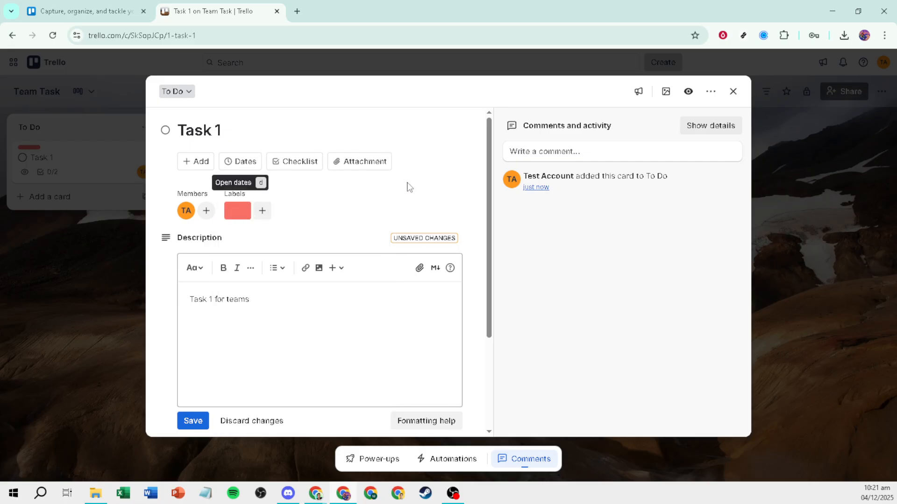
click(567, 153)
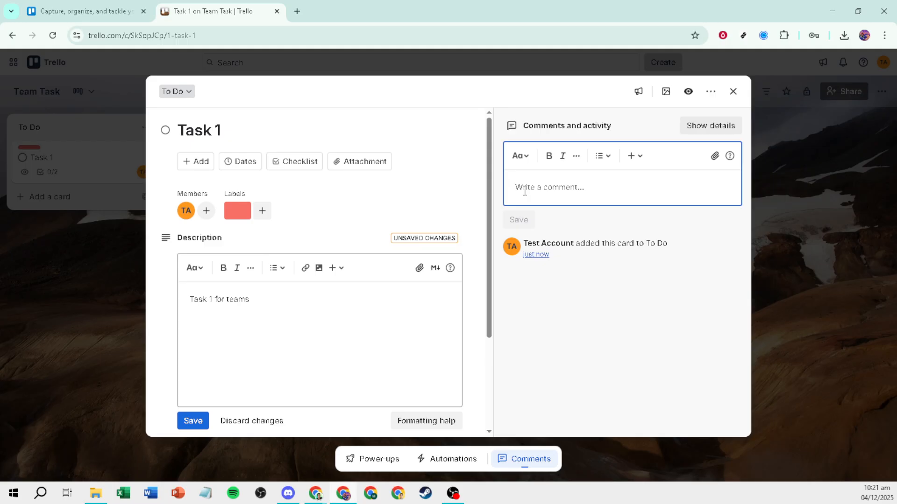
text(Q)
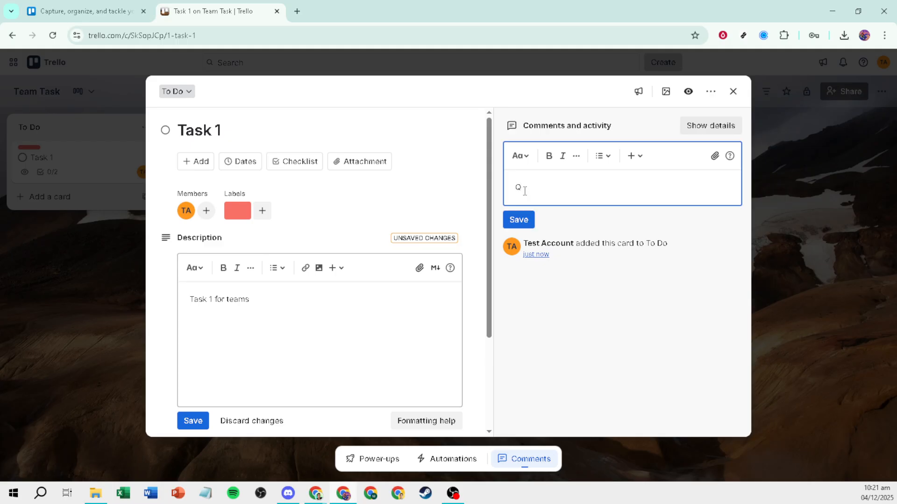
key(BackSpace)
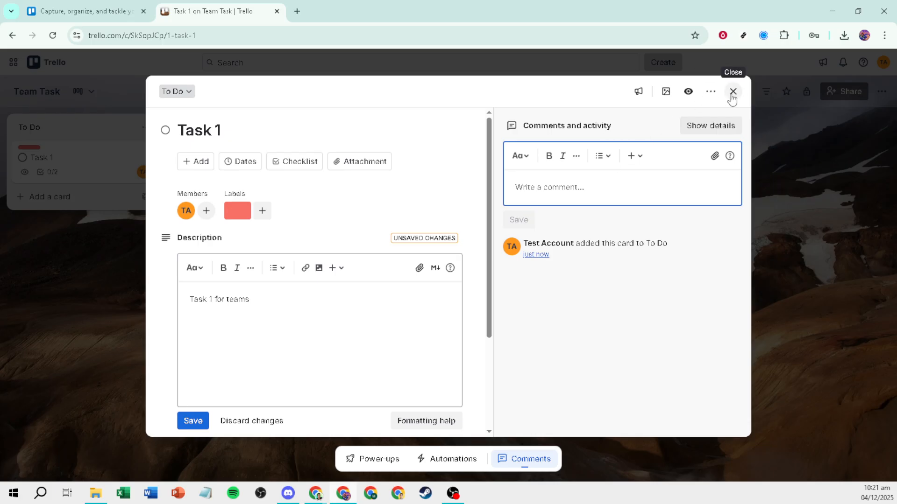
Step: Save the description "Task 1 for teams" on the Task 1 card and close the card
click(187, 422)
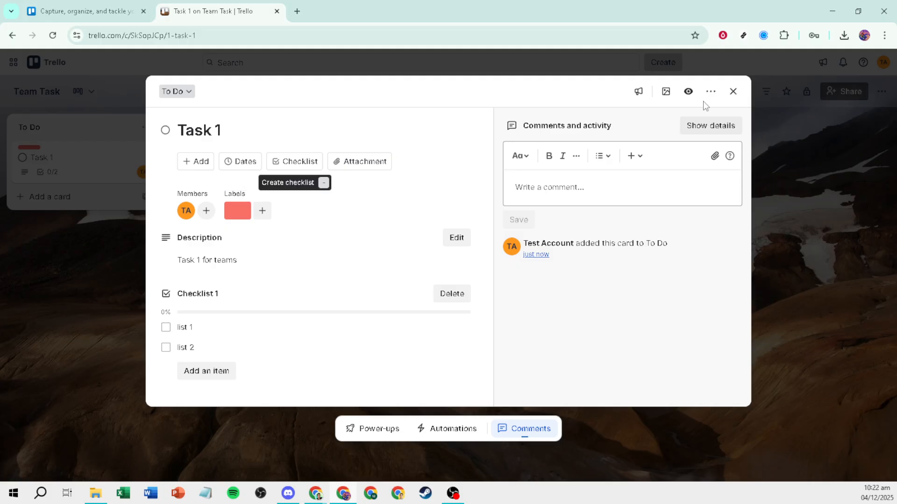
click(733, 91)
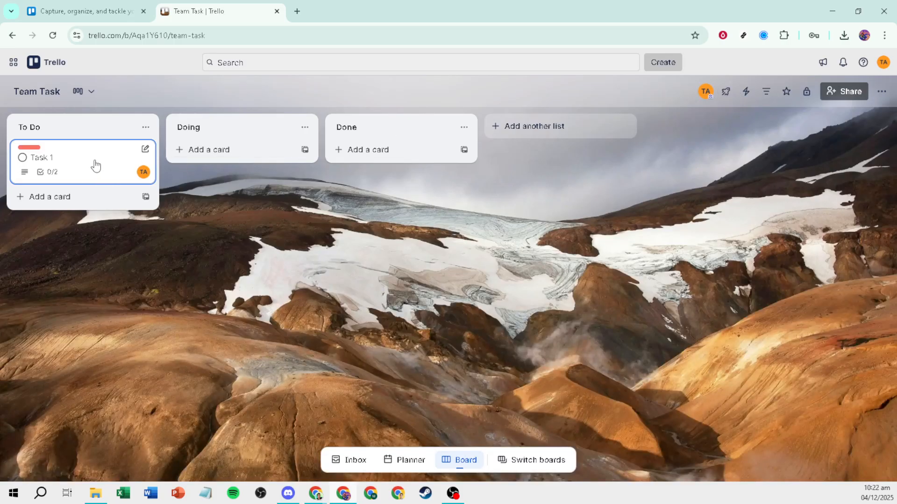
Step: View the quick edit options of the Task 1 card in the To Do list, leaving its title as is
click(145, 150)
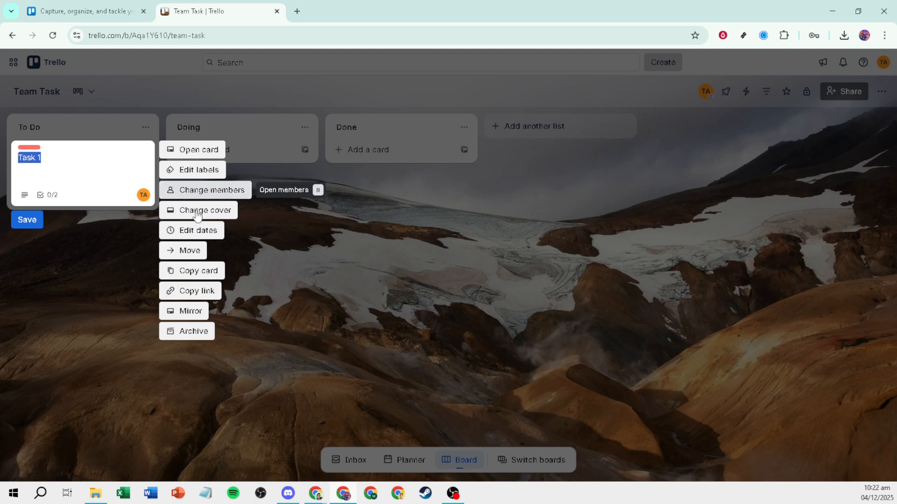
click(95, 174)
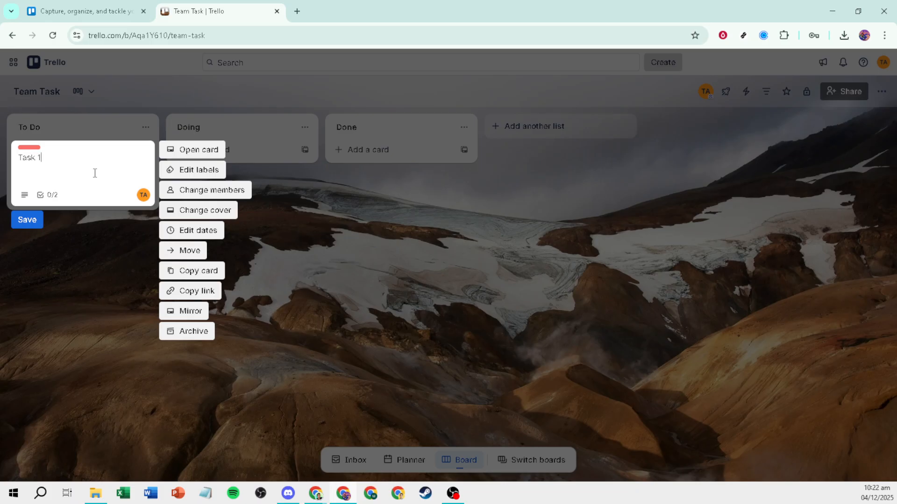
click(68, 229)
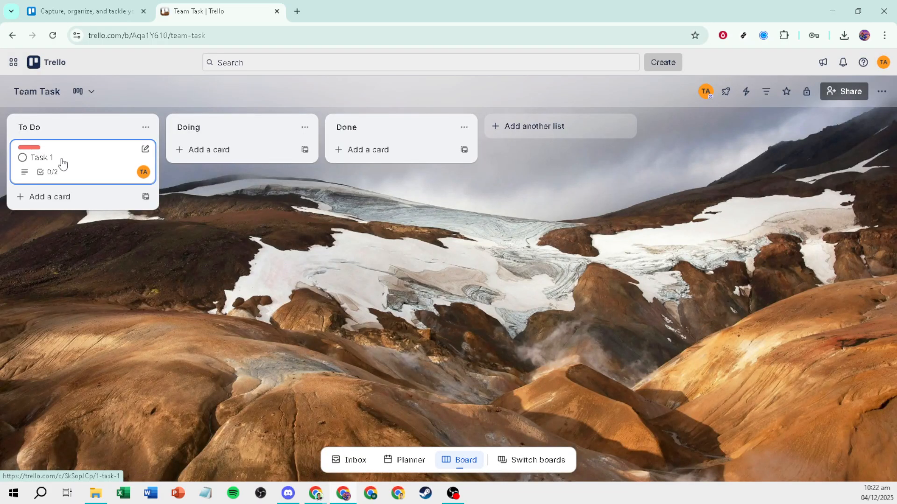
Step: Move the Task 1 card from To Do through Doing to Done, marking it complete while in Doing
drag(63, 163, 200, 148)
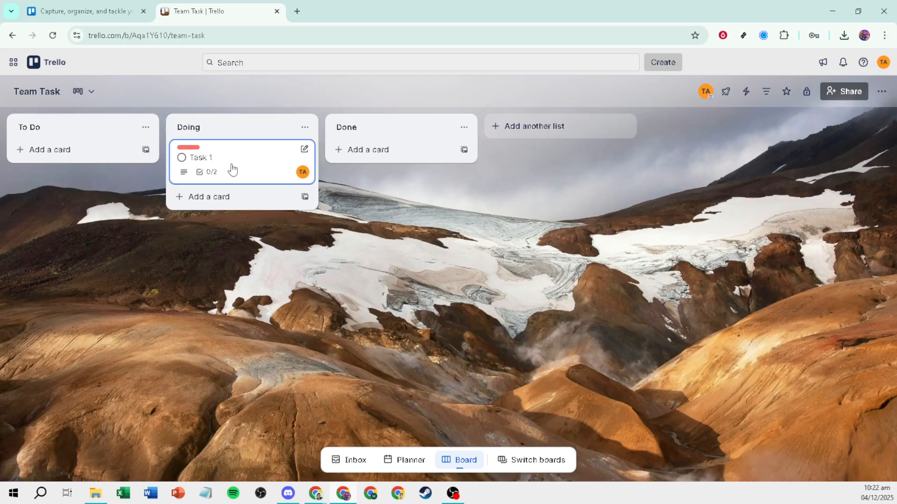
click(182, 159)
drag(240, 163, 366, 155)
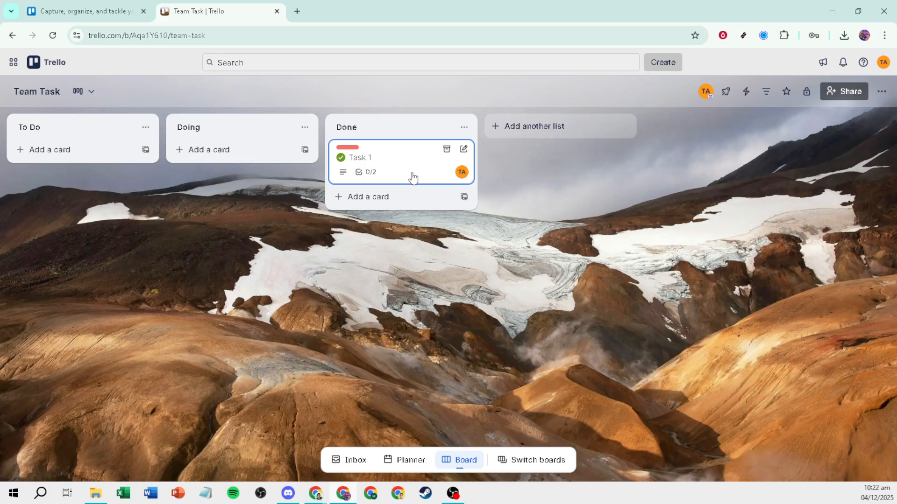
Step: Add a card titled Task 2 to the To Do list
click(63, 159)
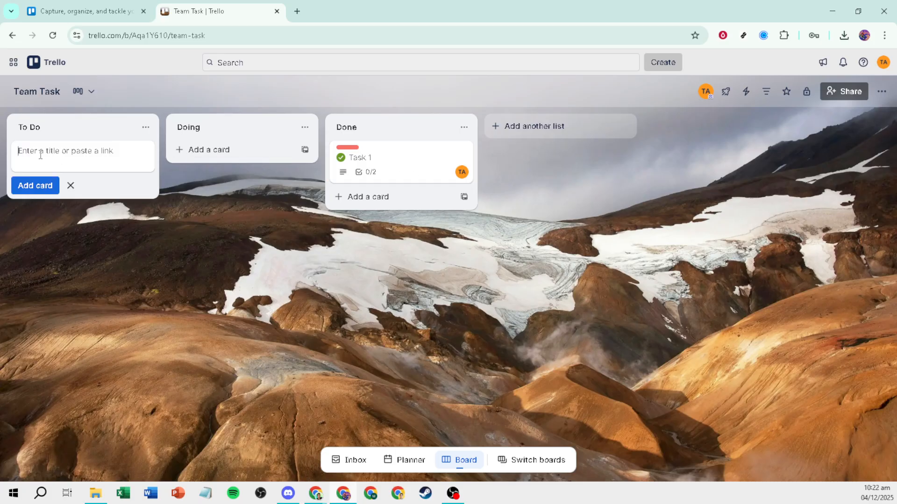
text(Task 2)
key(Return)
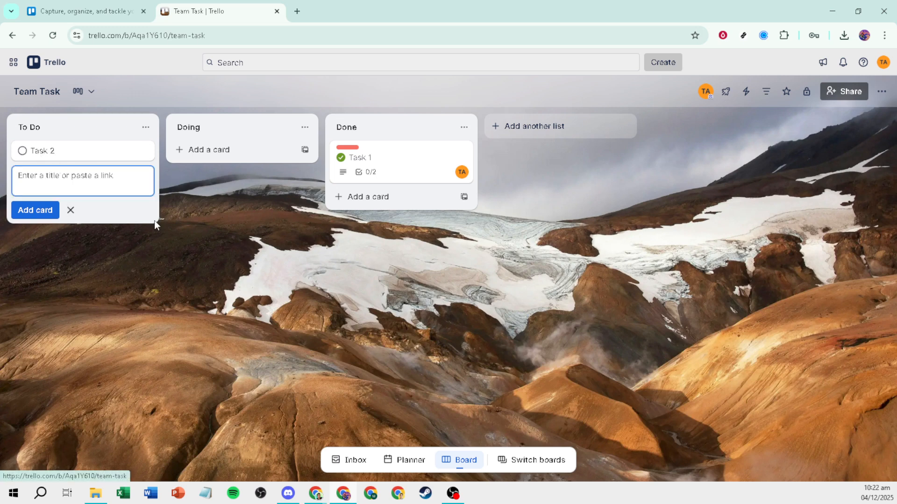
click(225, 227)
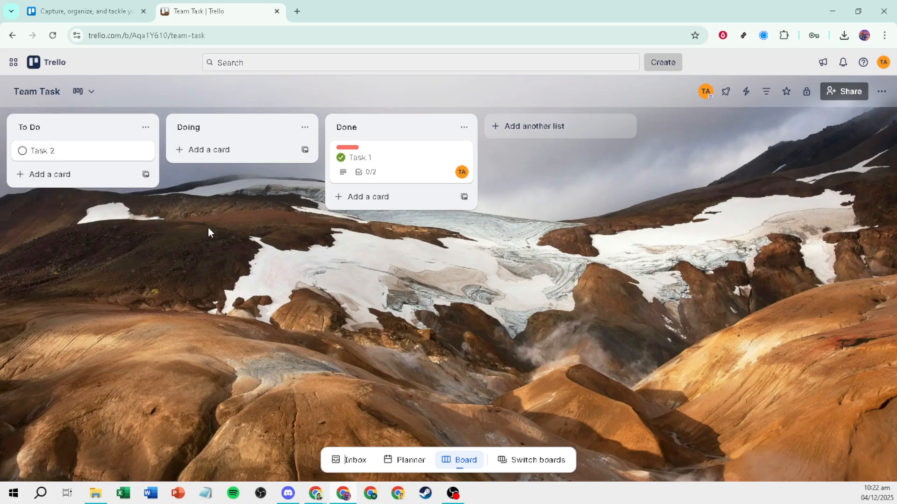
Step: Assign the only listed board member to the Task 2 card
click(97, 153)
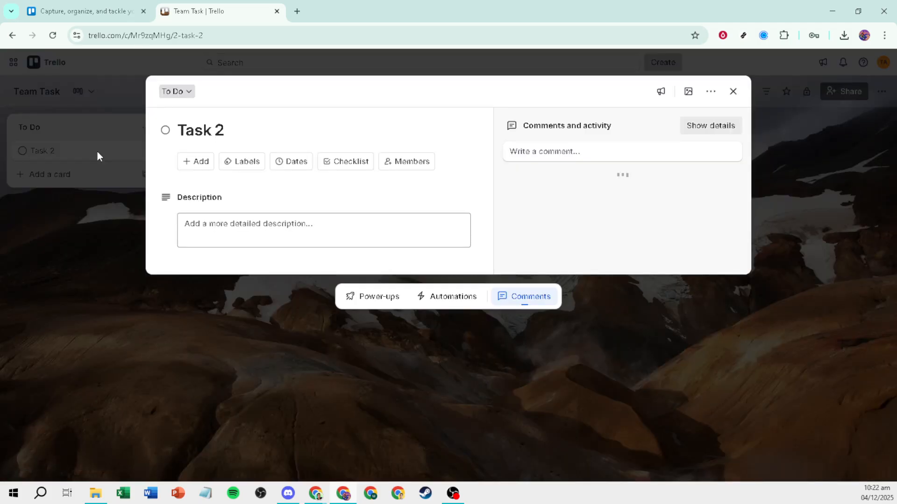
click(408, 167)
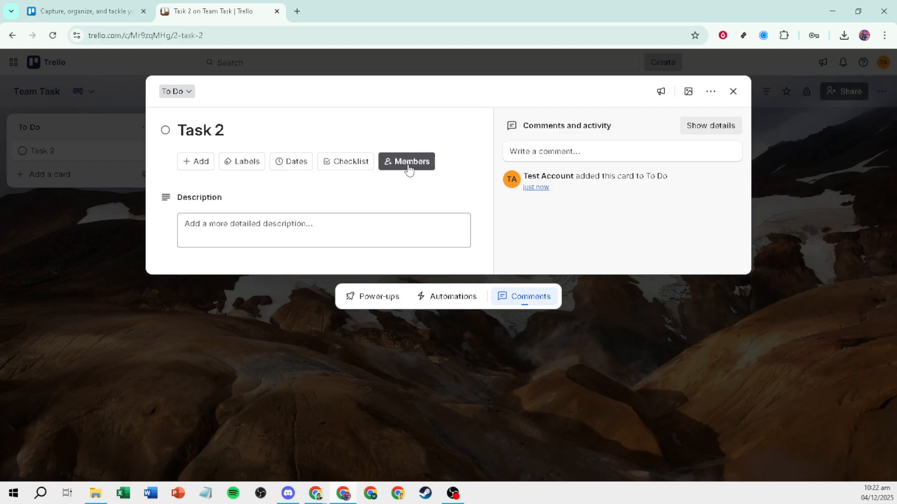
click(429, 257)
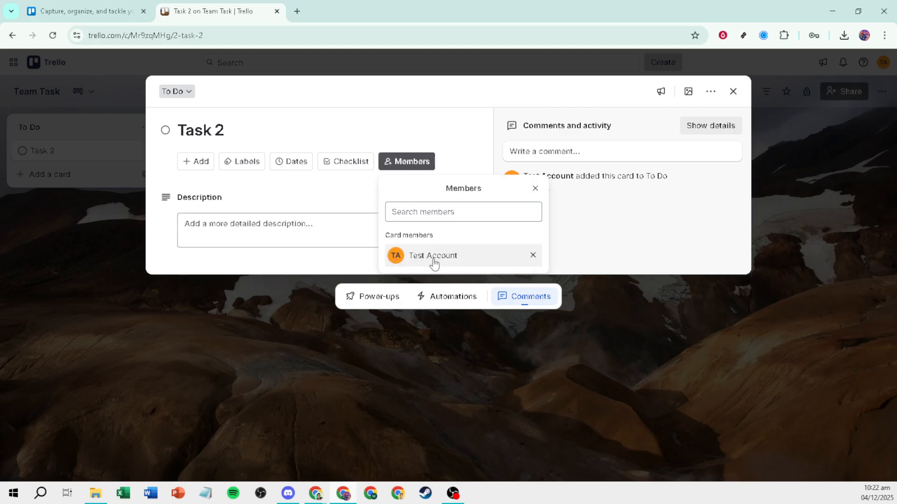
click(299, 213)
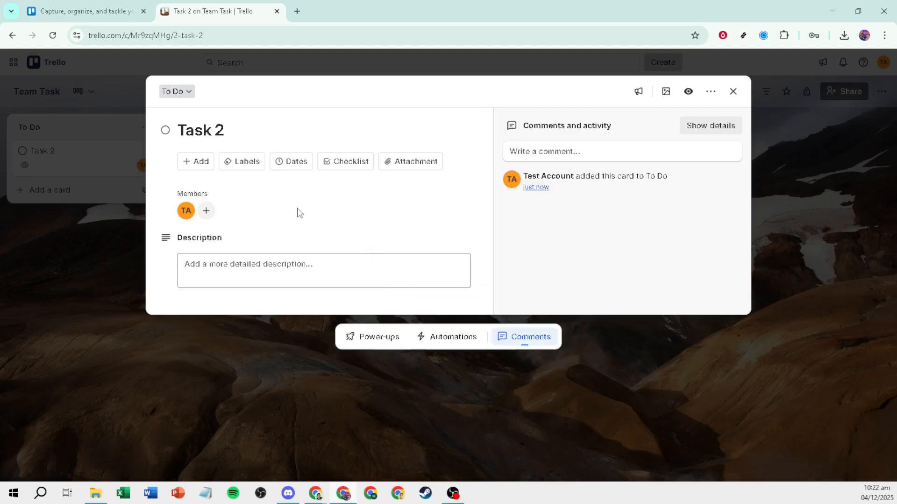
Step: Examine the description editor, checklist options and date options of the Task 2 card without adding anything
click(281, 266)
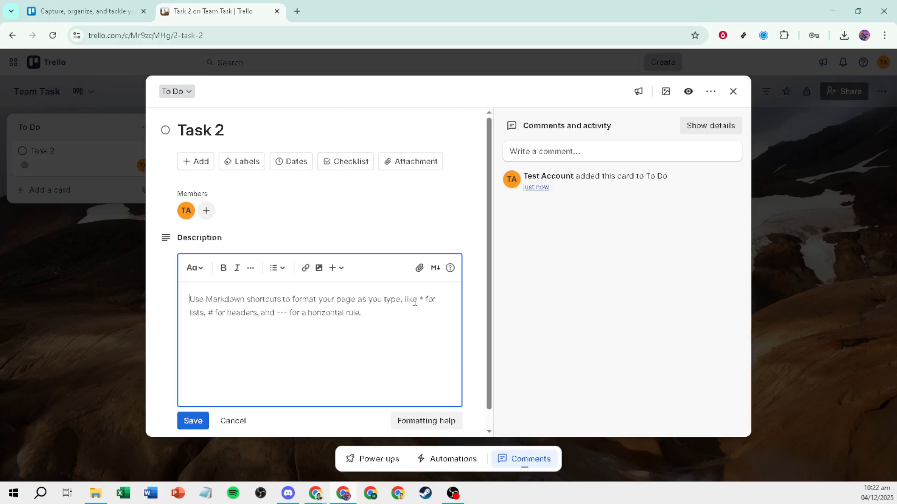
click(347, 164)
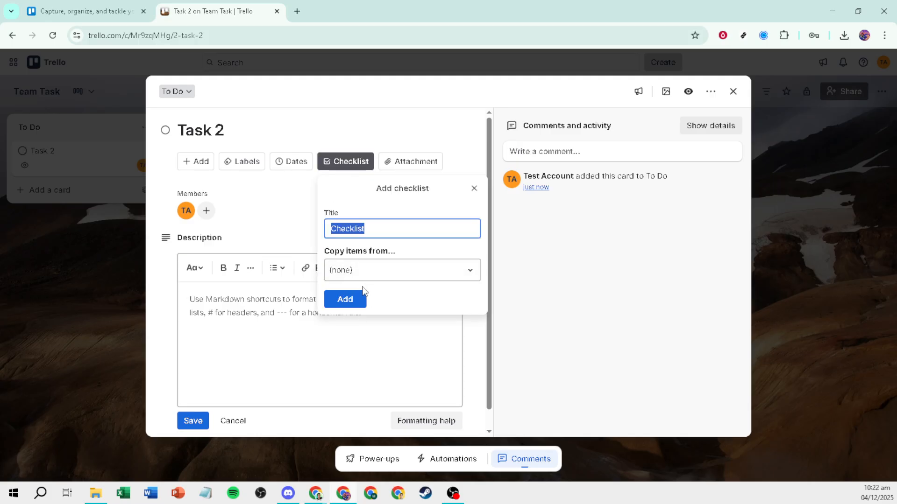
click(273, 214)
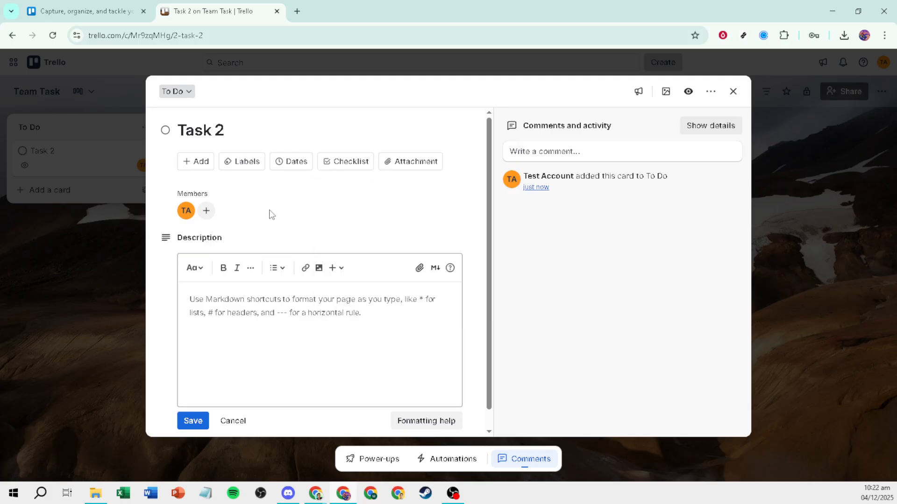
click(290, 166)
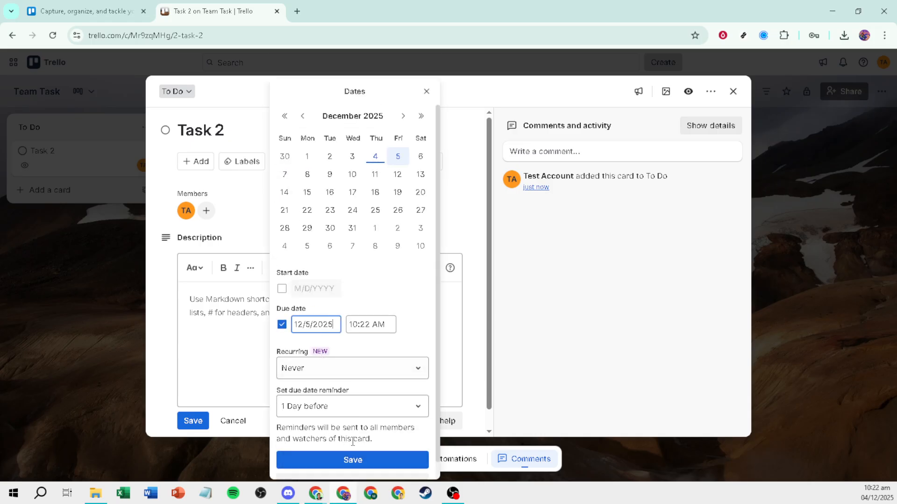
click(461, 232)
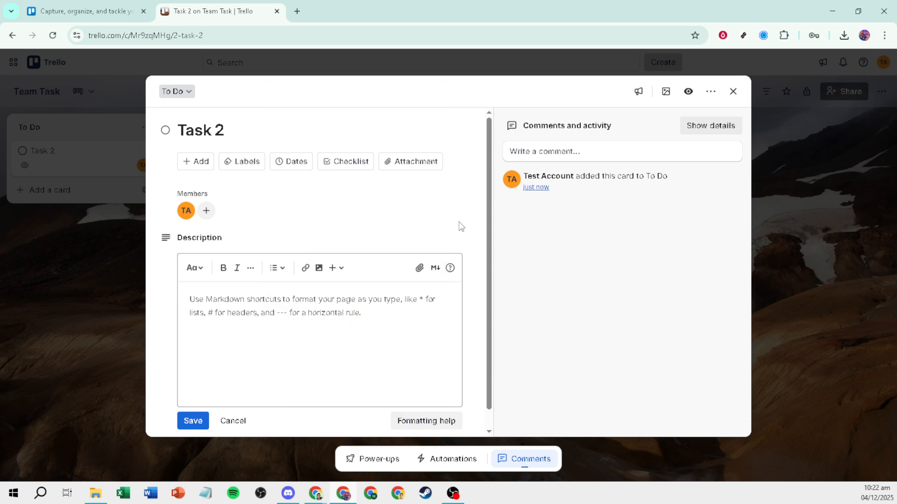